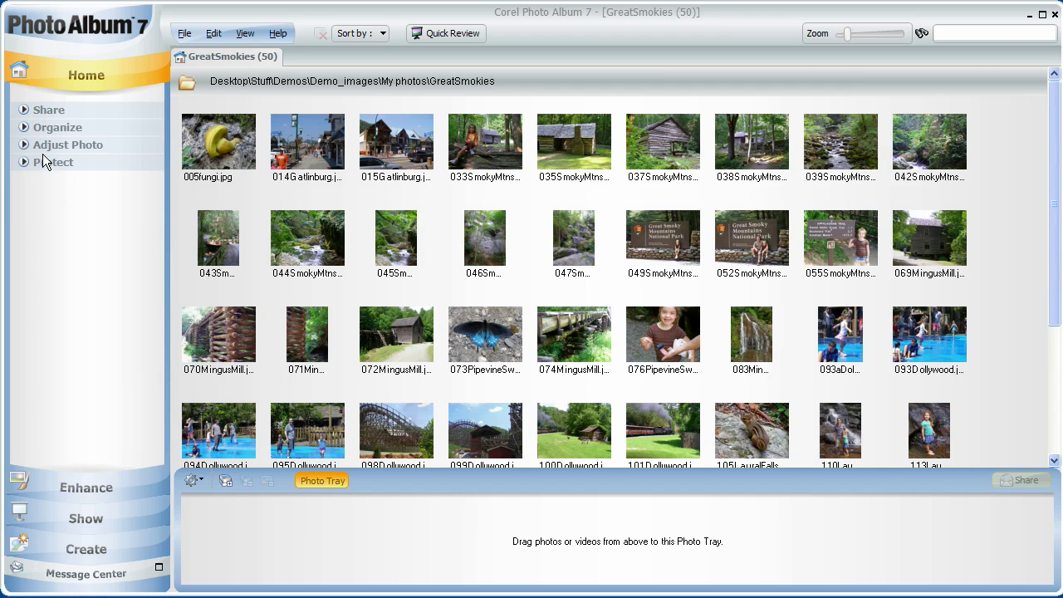
- Show the sharing options and select photos 037 through 042 together with 044 and 045
click(26, 110)
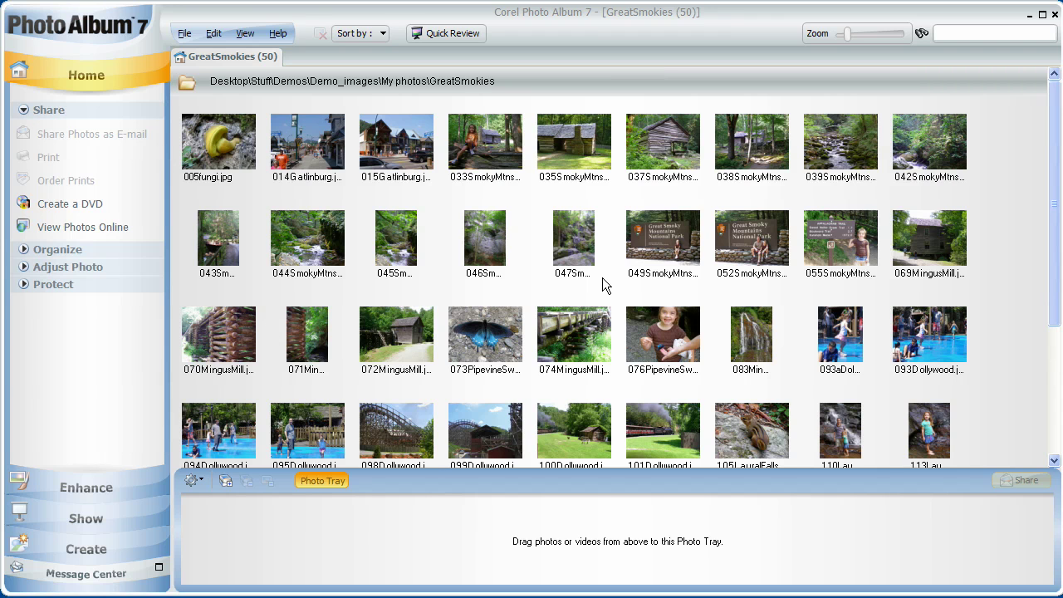
click(686, 140)
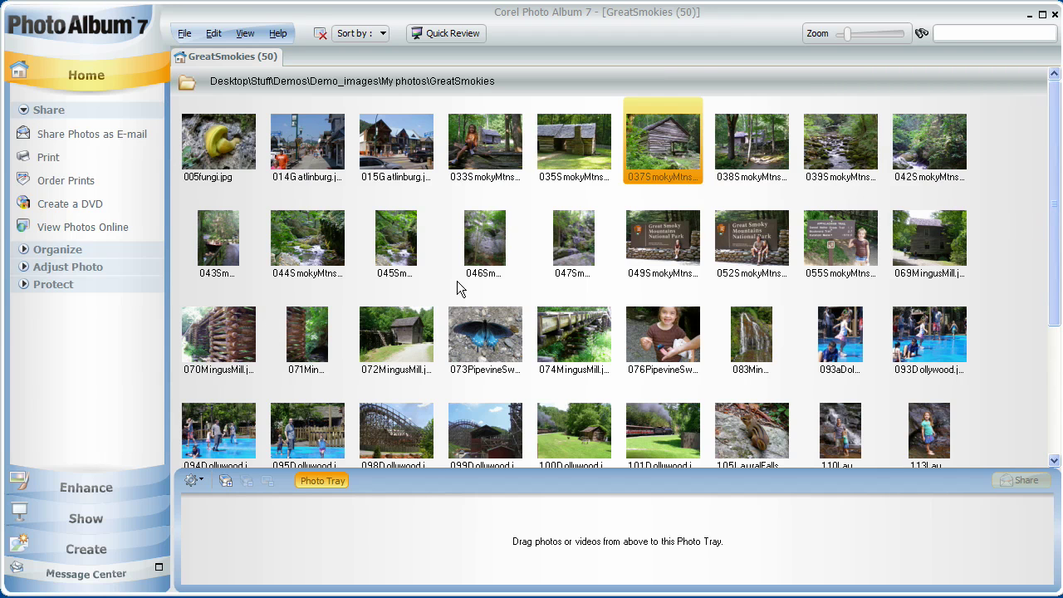
shift+click(943, 157)
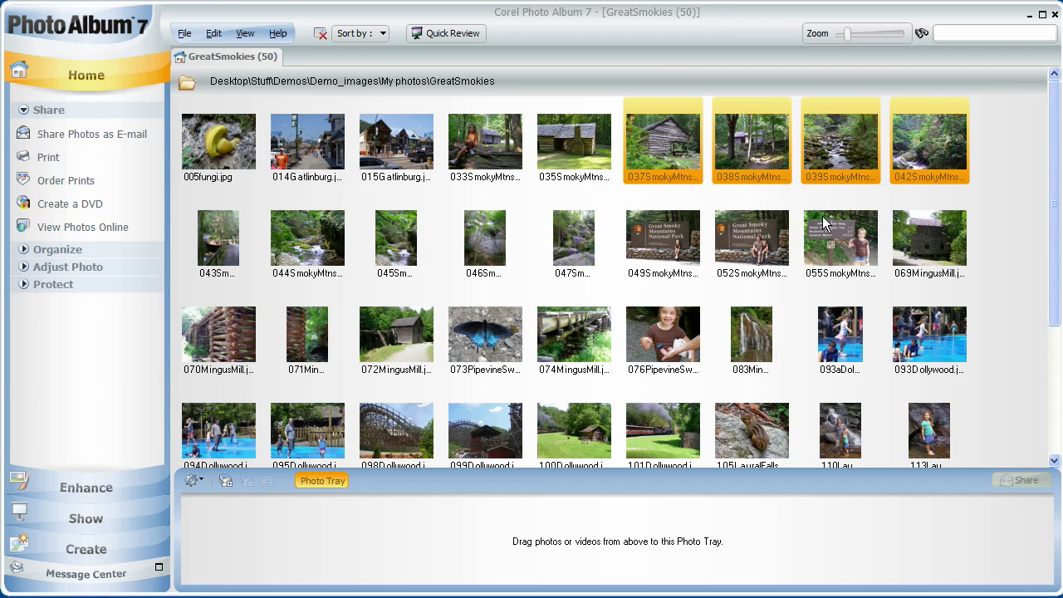
ctrl+click(387, 259)
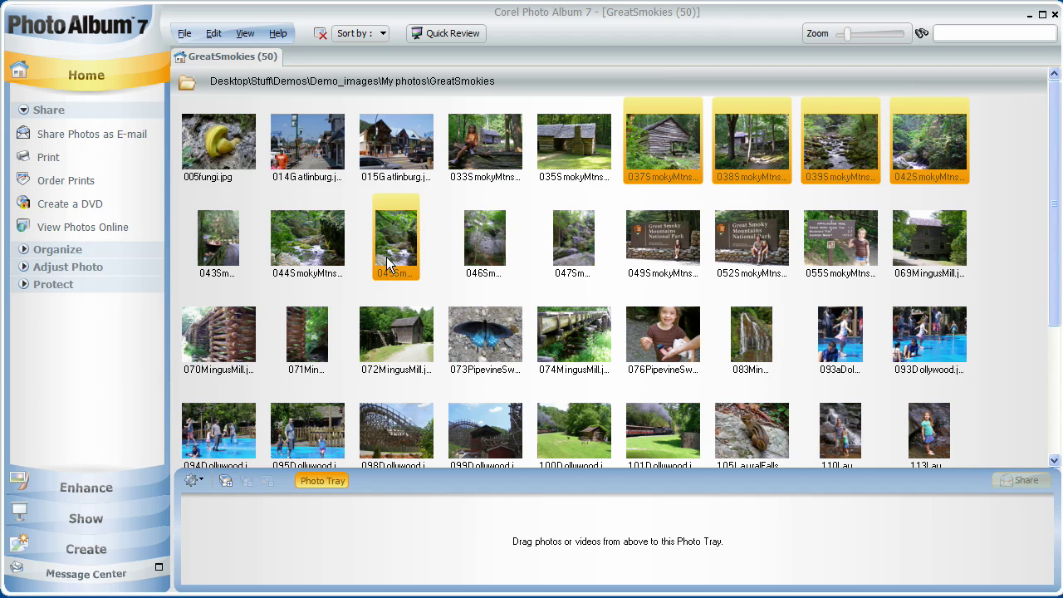
ctrl+click(304, 262)
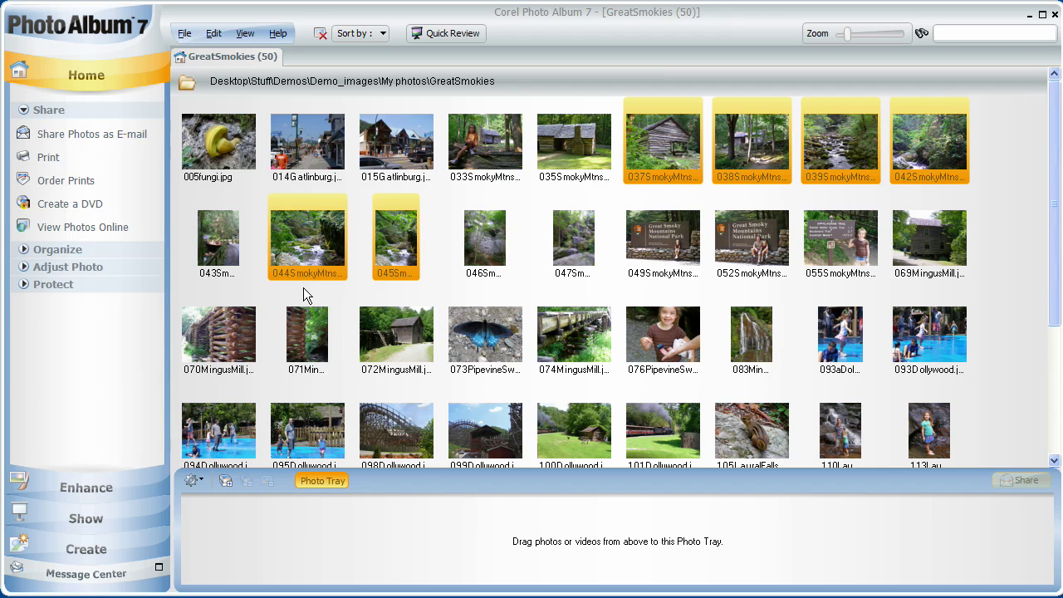
- Examine the e-mail options and the print layouts for the selected photos without sending or printing them
click(101, 135)
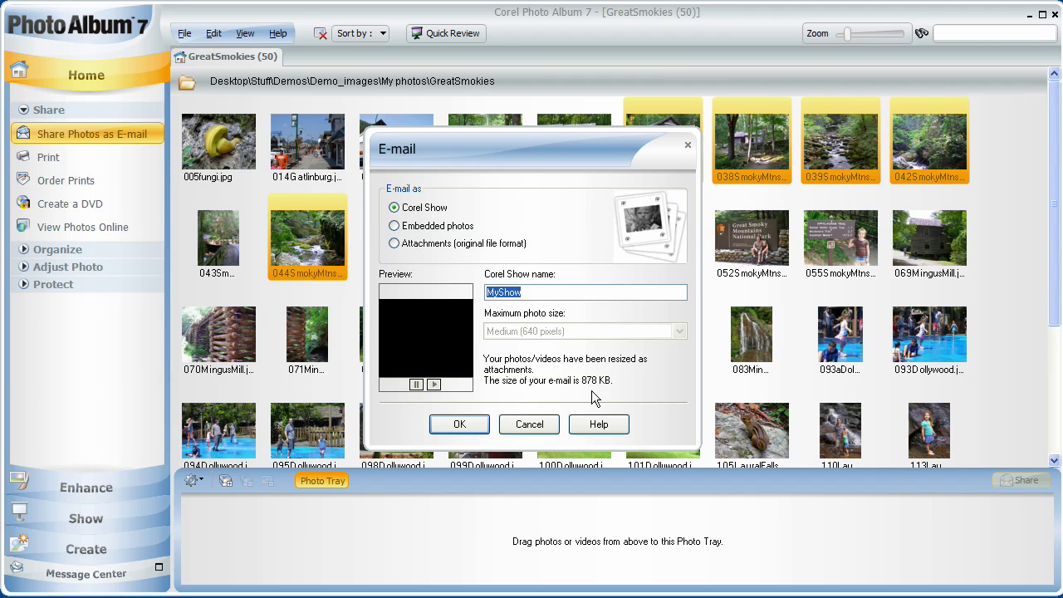
click(518, 425)
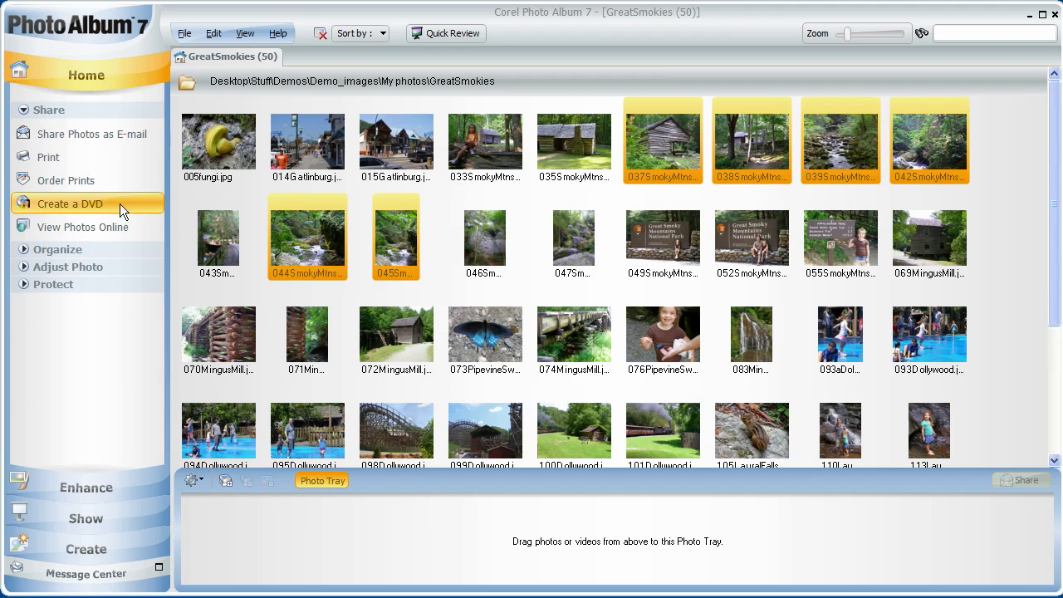
click(50, 158)
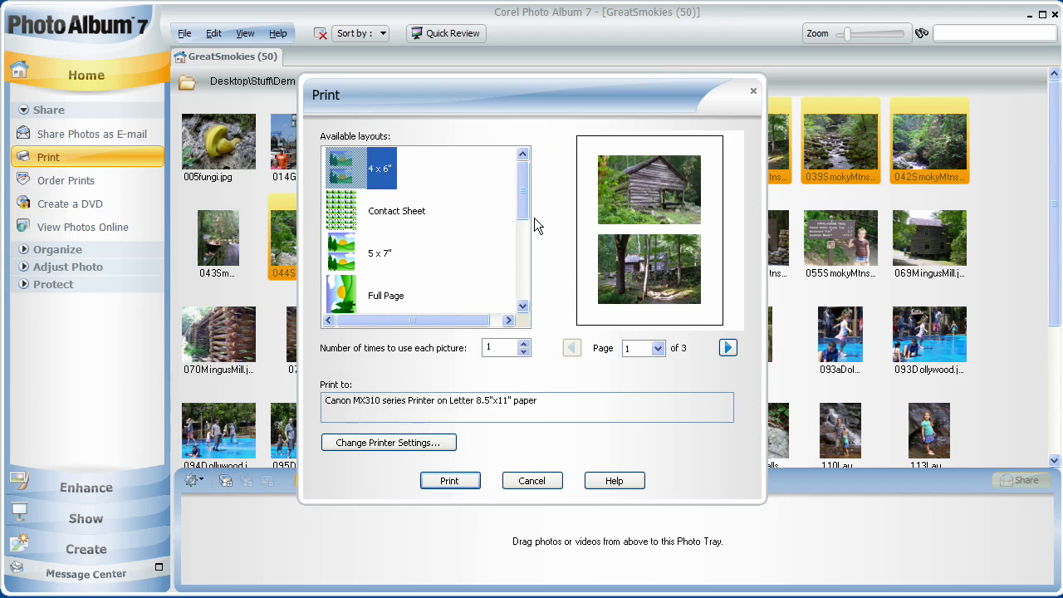
mouse_move(528, 200)
mouse_down()
mouse_move(528, 277)
mouse_move(516, 196)
mouse_up()
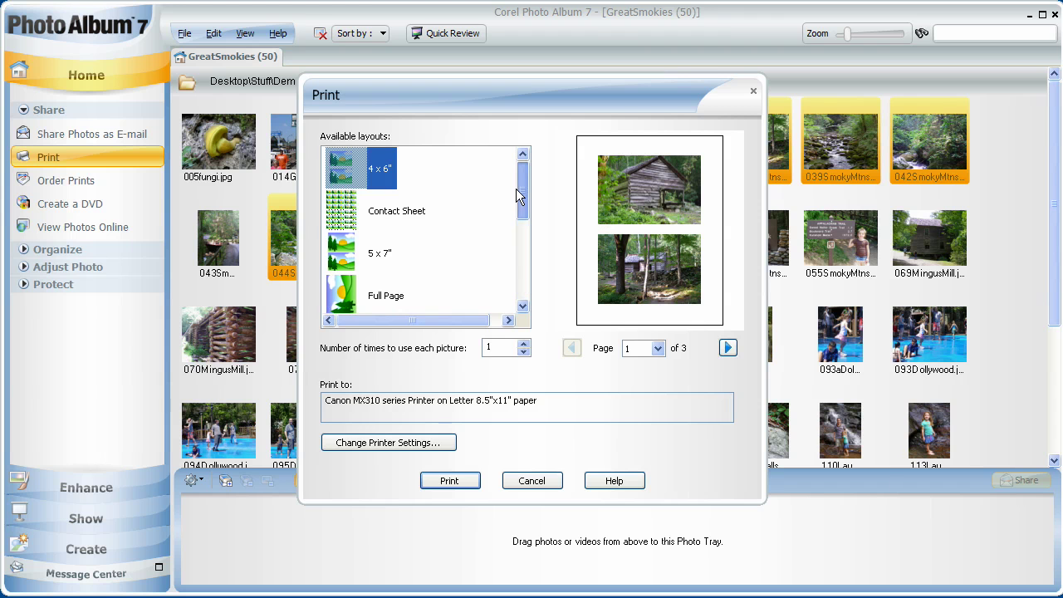
click(533, 481)
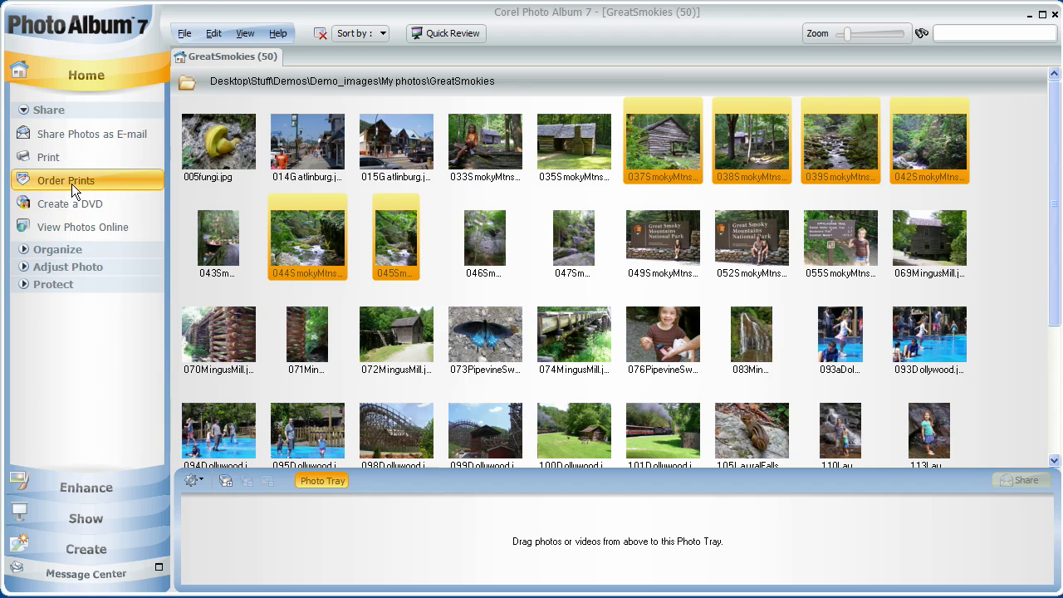
- Check the services for ordering prints of the selected photos and try to create a DVD from them
click(71, 184)
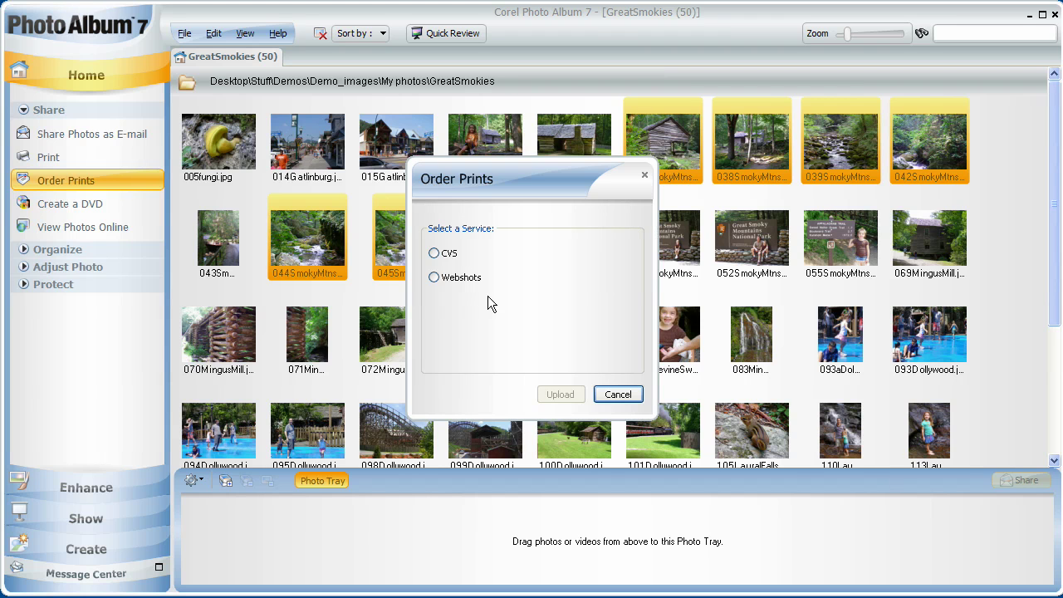
click(617, 394)
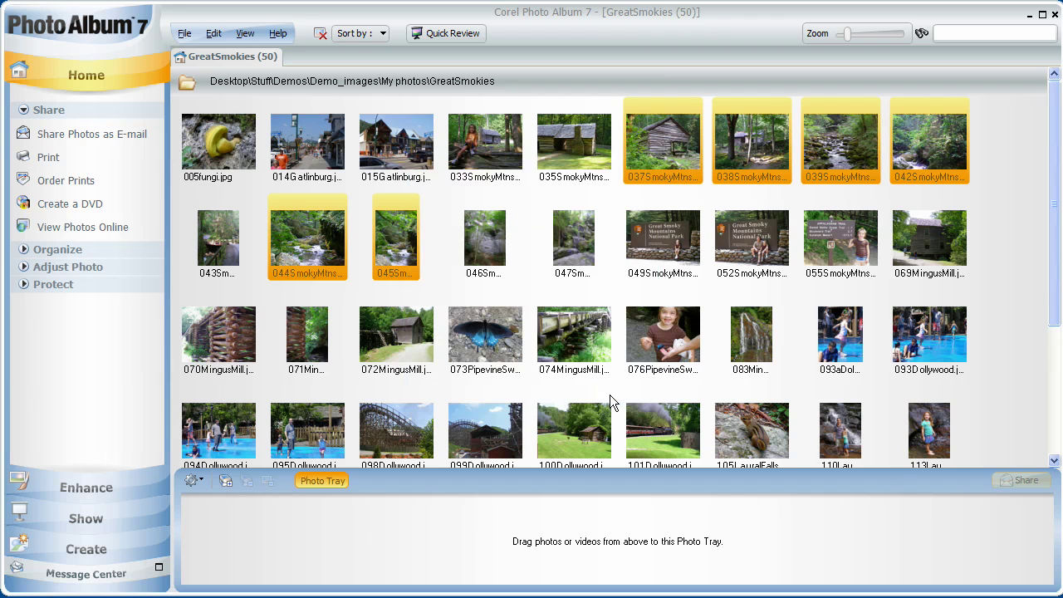
click(91, 209)
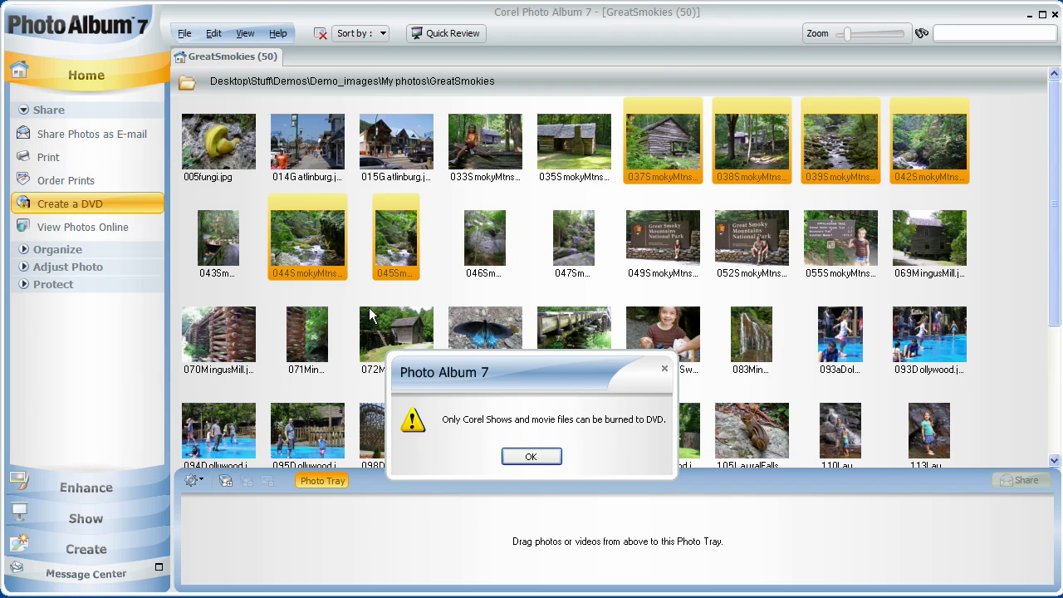
click(531, 459)
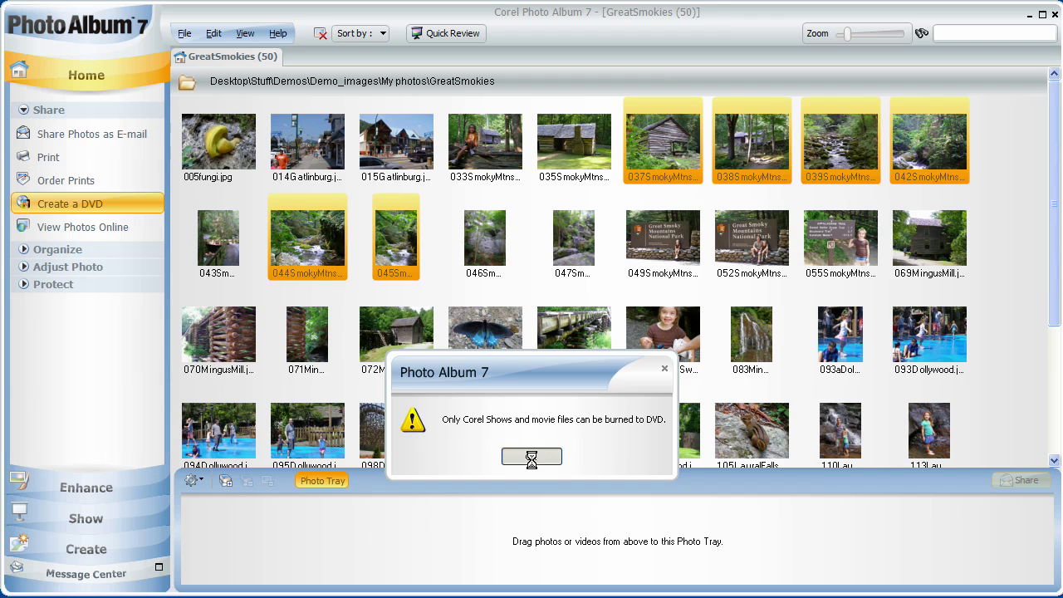
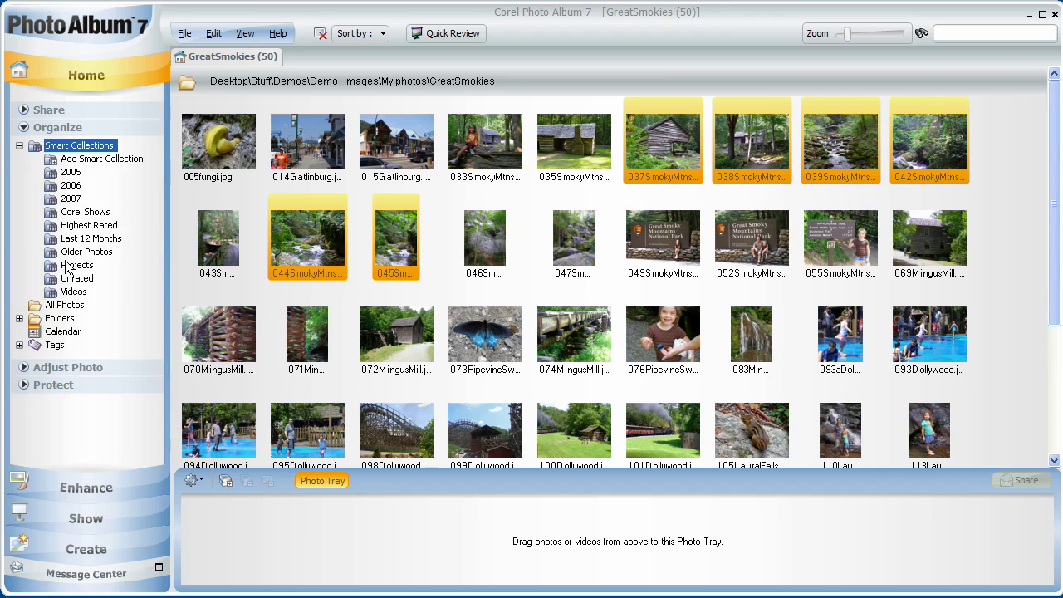
- Expand the album folders and look through the photo calendar back to April 2008
click(19, 318)
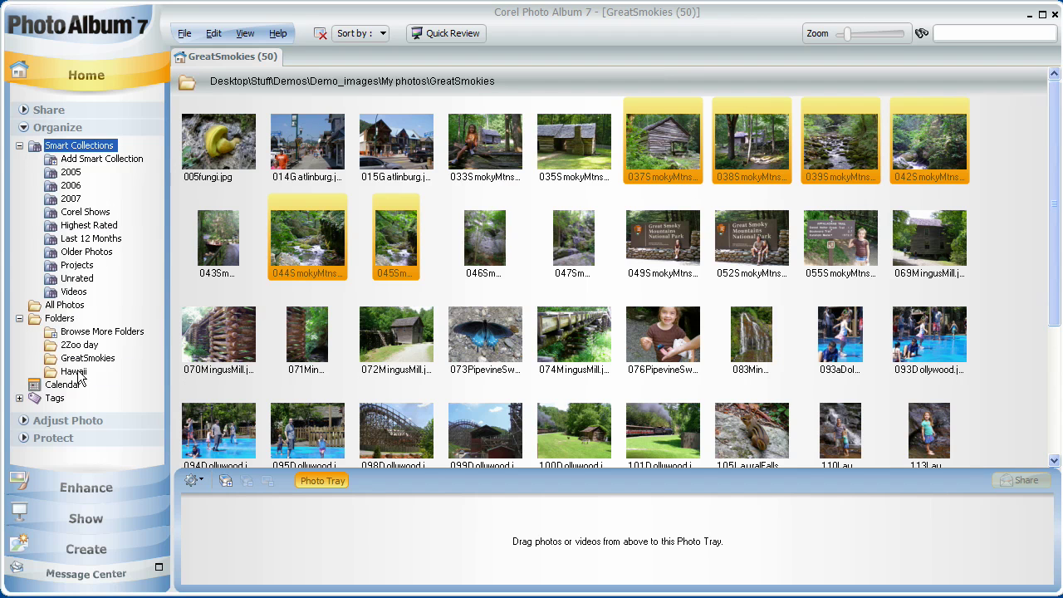
click(33, 391)
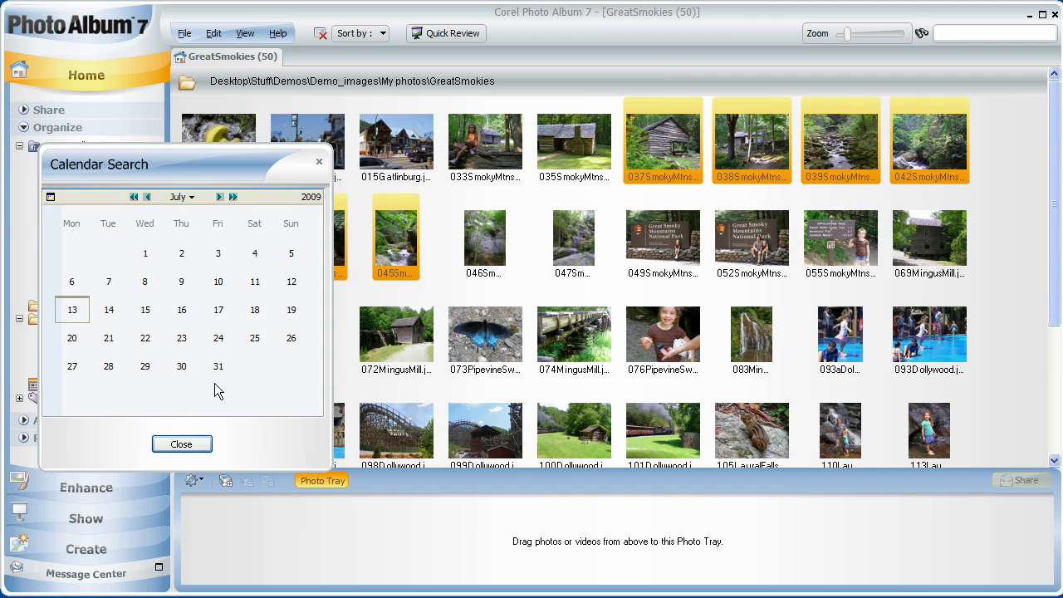
click(147, 197)
click(146, 196)
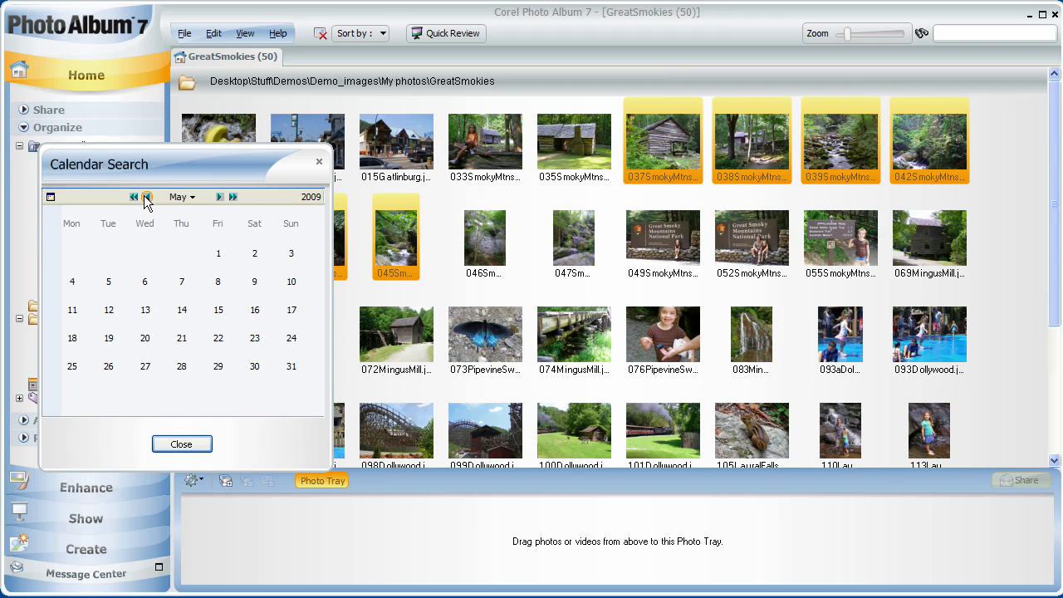
click(147, 197)
click(135, 196)
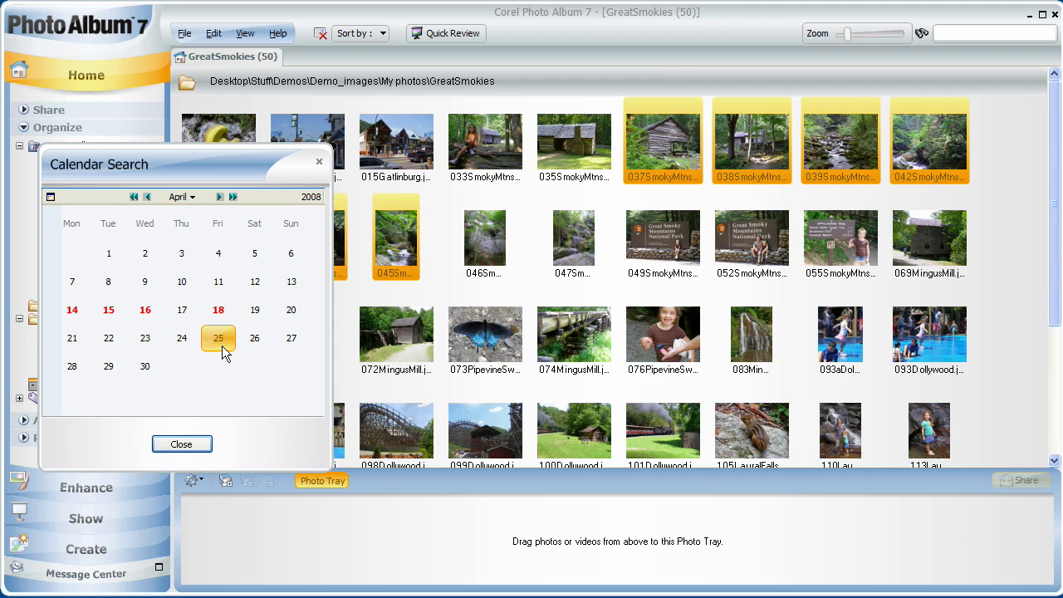
click(181, 444)
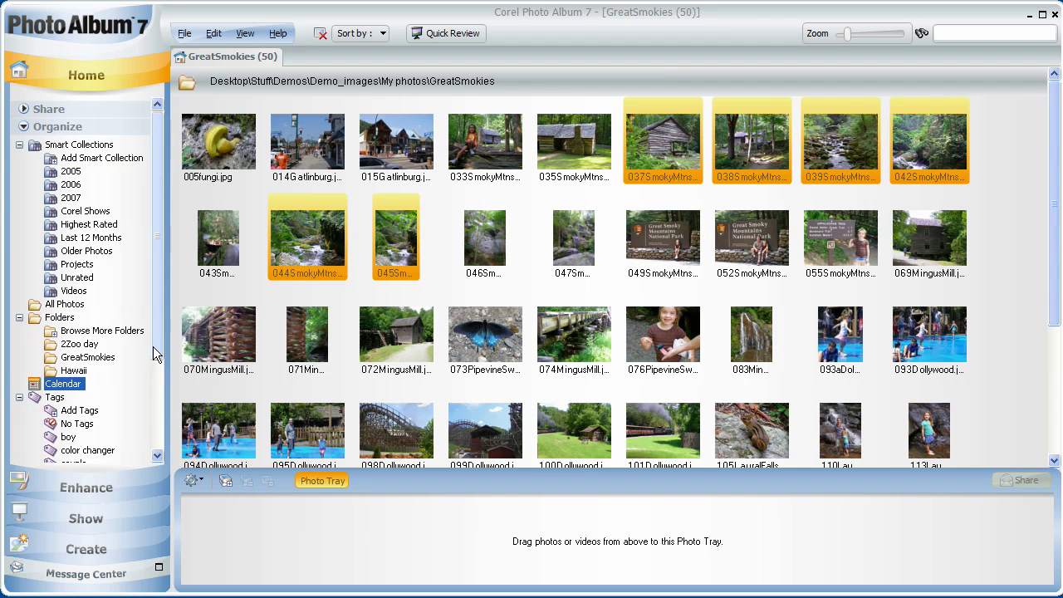
- Look through the list of photo tags and view the photos tagged "color changer"
scroll(153, 347, down, 3)
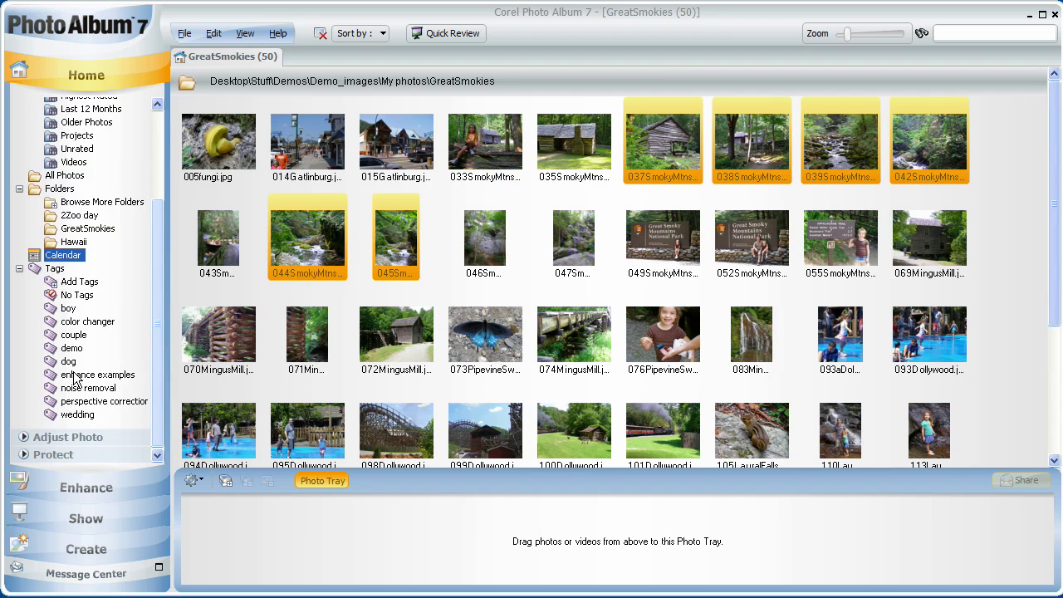
click(75, 324)
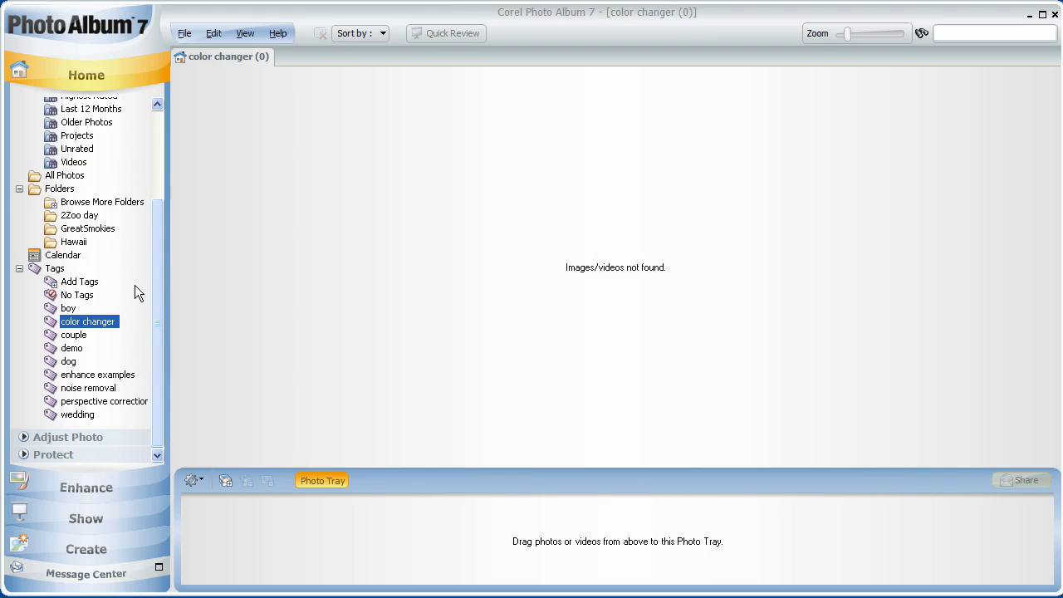
- Check the browser for adding more folders without choosing one, and return to the GreatSmokies folder
click(54, 206)
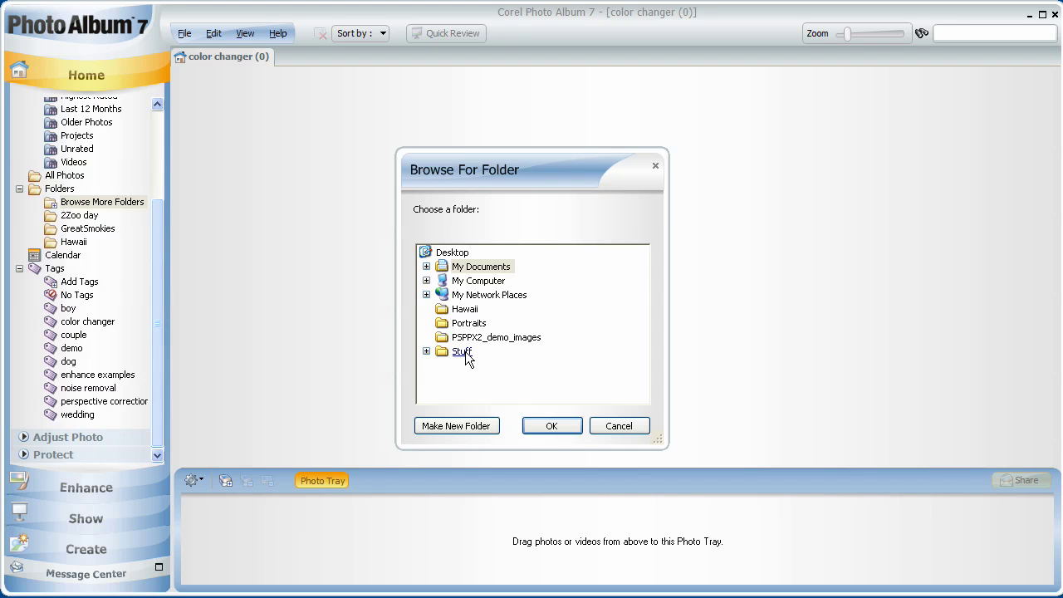
click(631, 428)
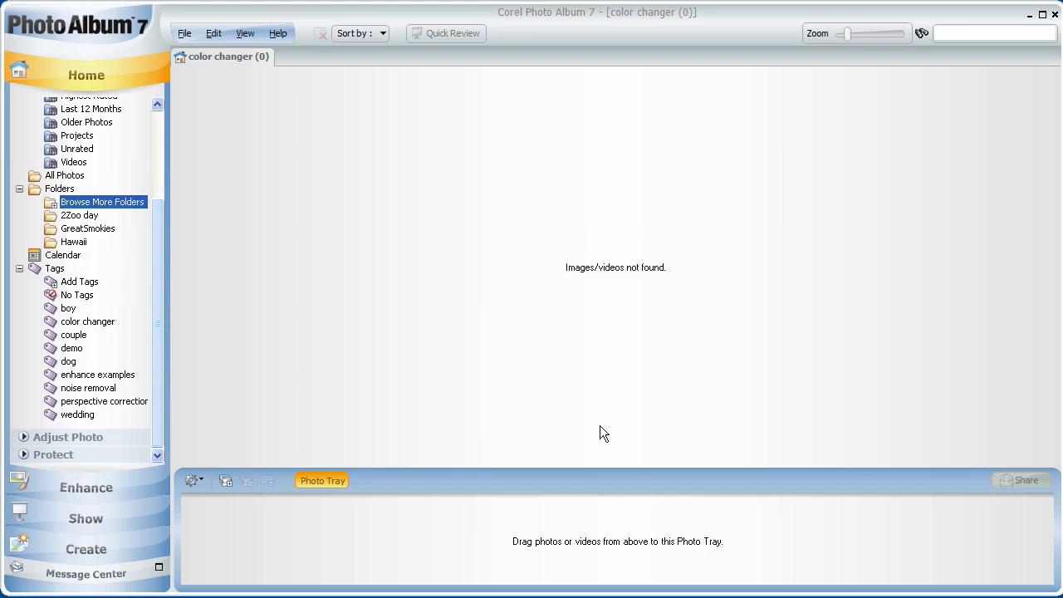
click(86, 232)
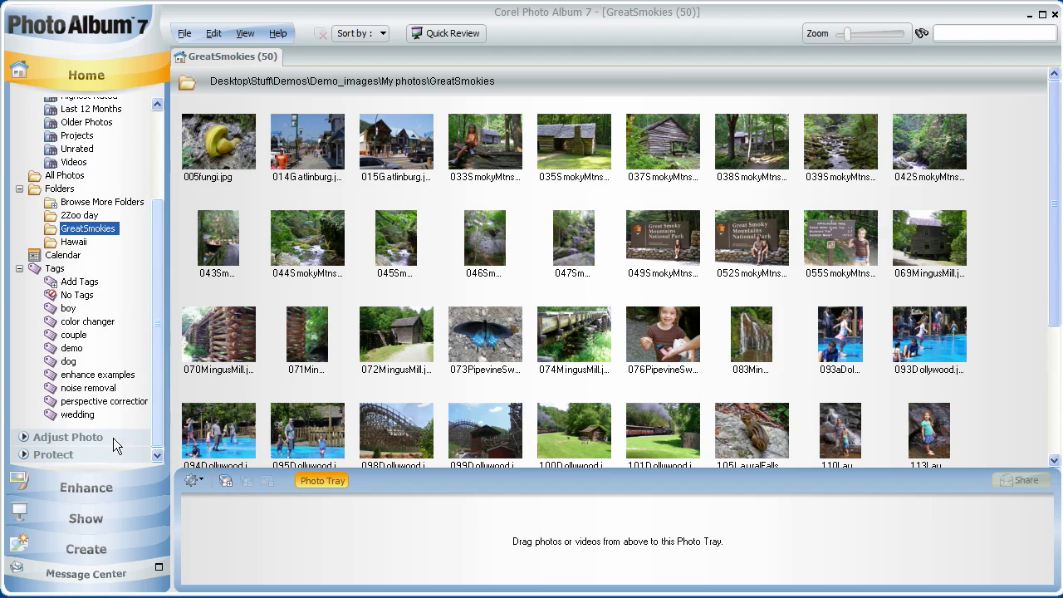
- Create a new photo tag named "butterfly"
click(53, 283)
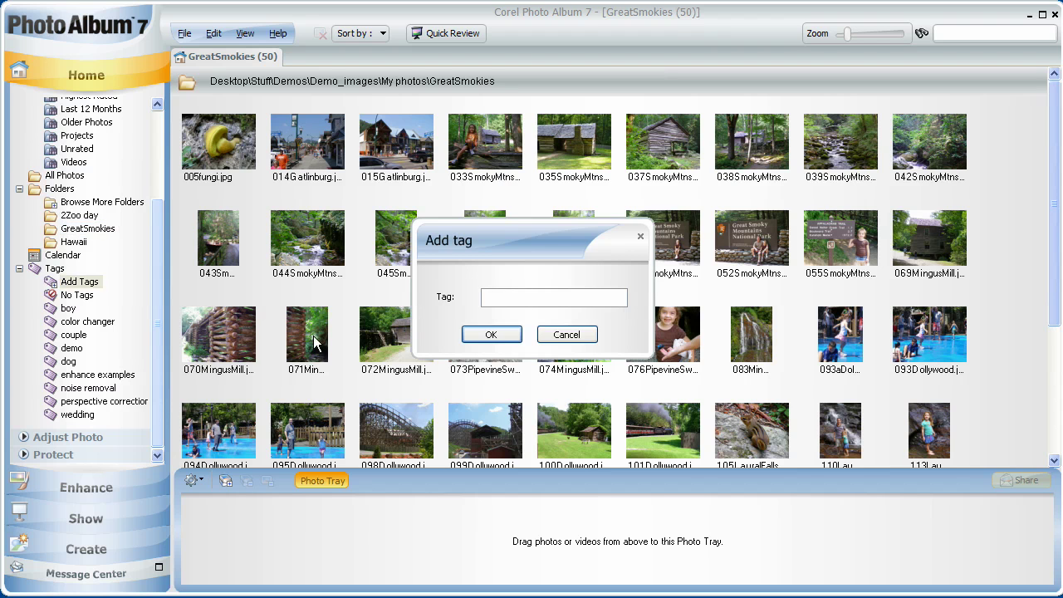
text(butterfly)
click(481, 334)
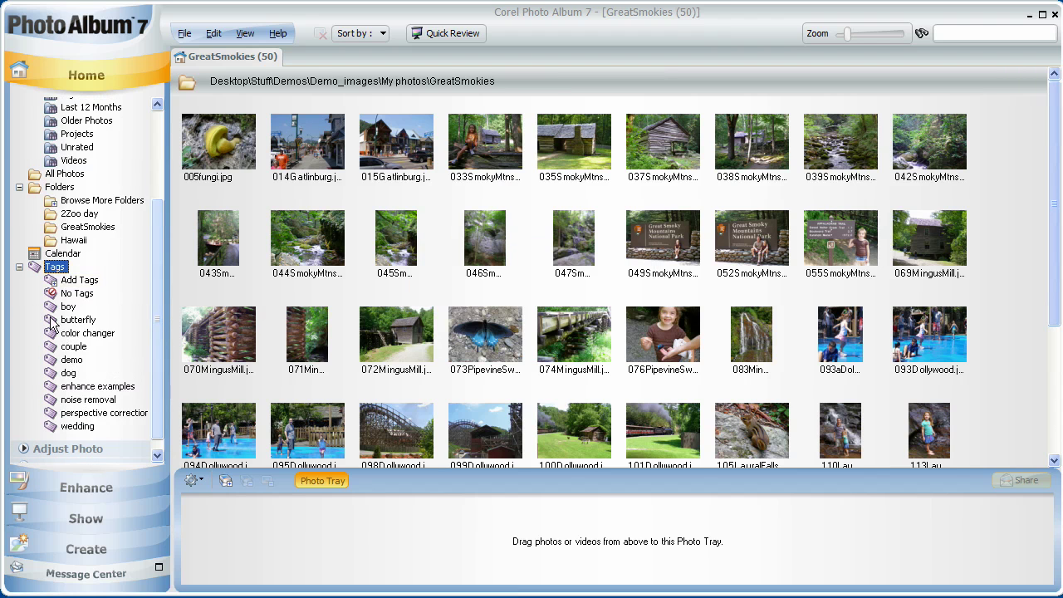
- Assign the butterfly tag to Pipevine photos 073 and 076 and display only the photos with that tag
drag(55, 323, 490, 340)
drag(51, 322, 666, 329)
click(73, 322)
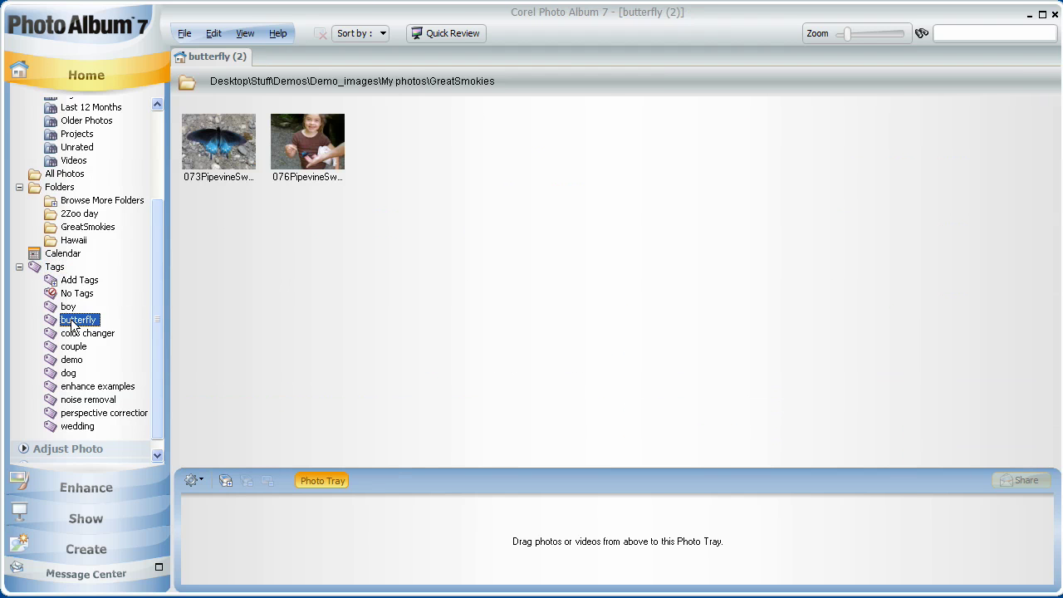
- Collapse the organizing tree and examine the available photo adjustment options
drag(156, 260, 155, 108)
click(27, 131)
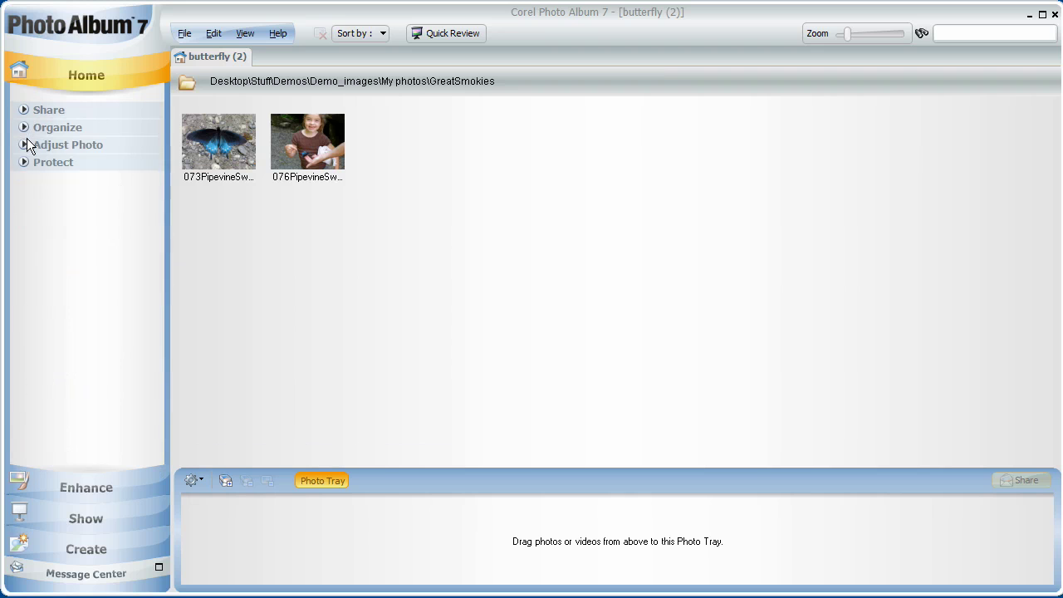
click(27, 151)
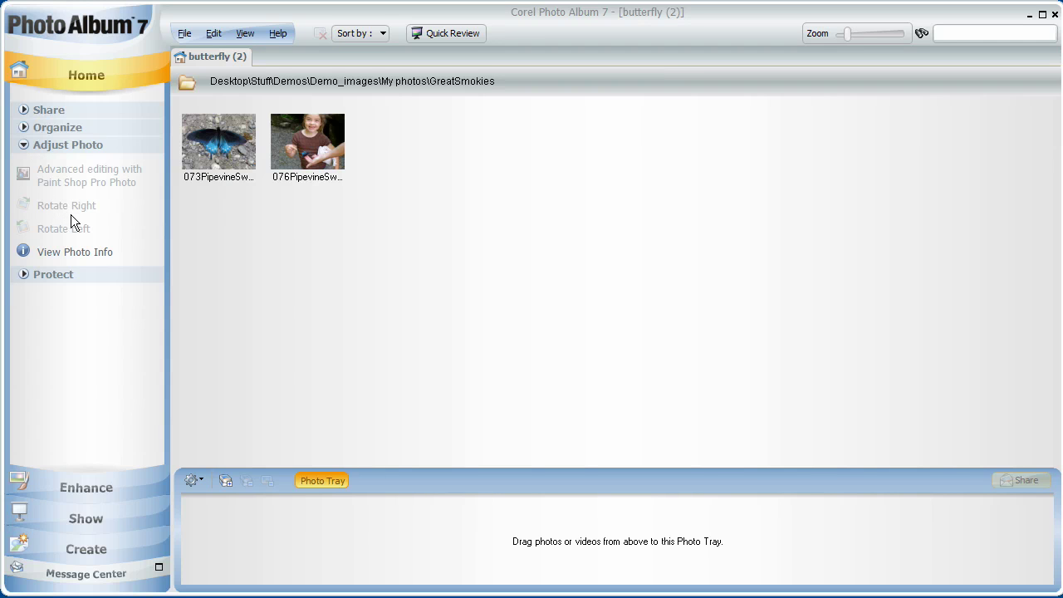
- Display the GreatSmokies folder again and collapse the organizing tree
click(23, 127)
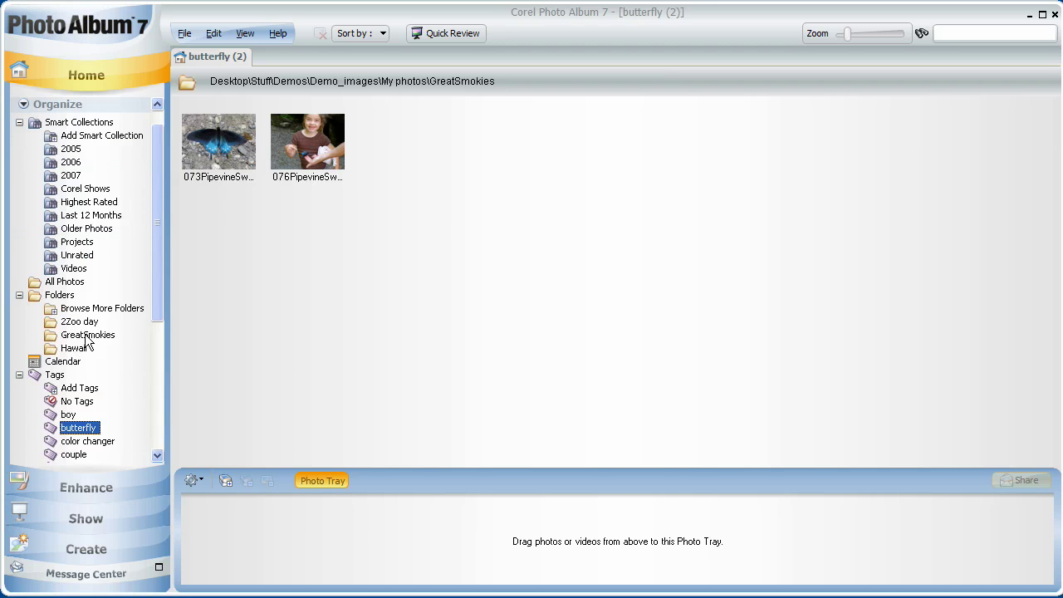
click(88, 335)
click(24, 104)
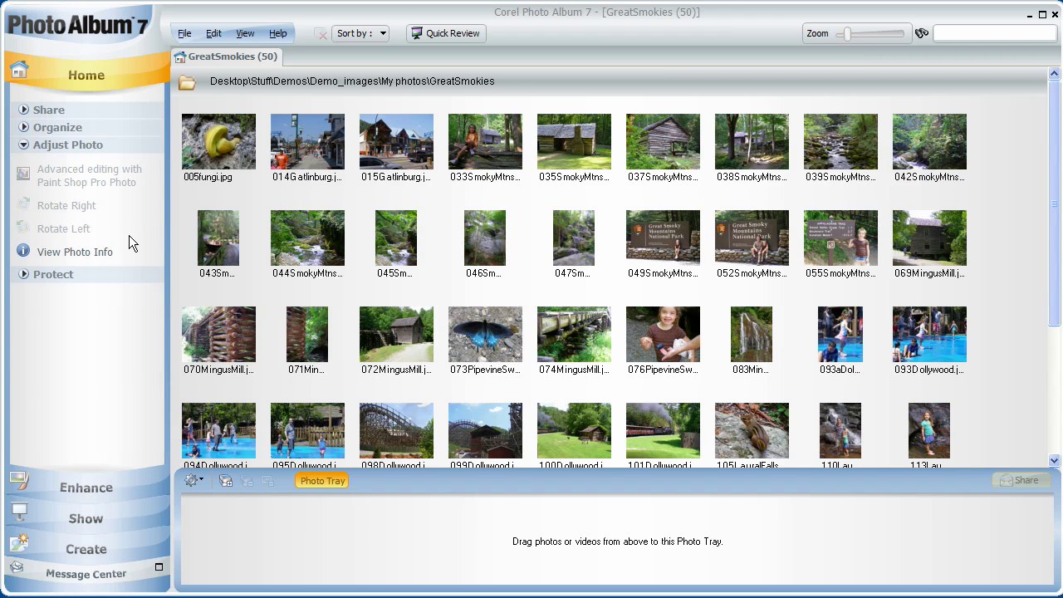
- Show the options for protecting photos by backing them up online or to disc
click(25, 276)
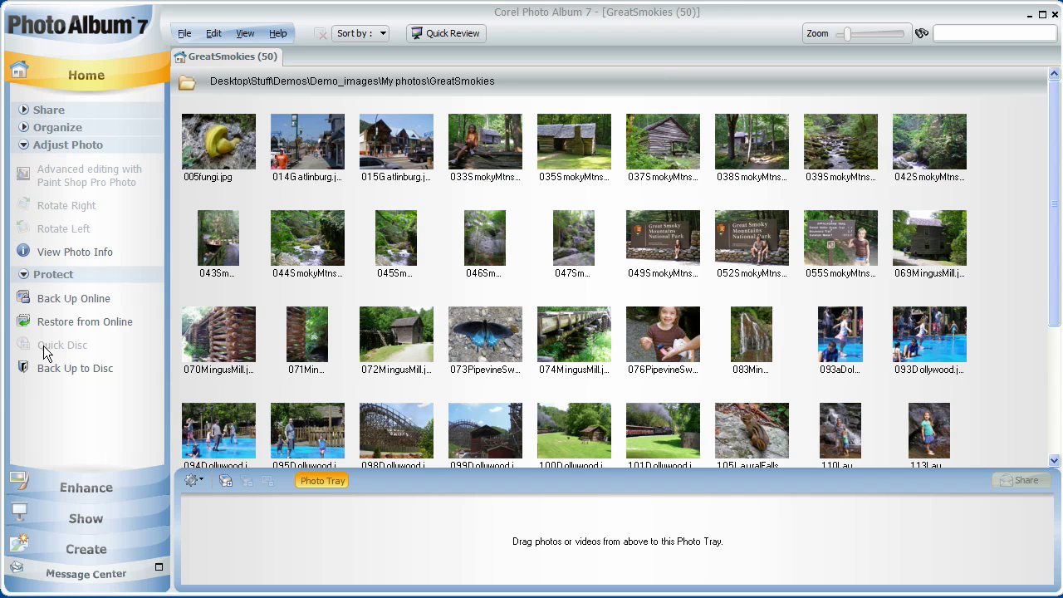
click(49, 375)
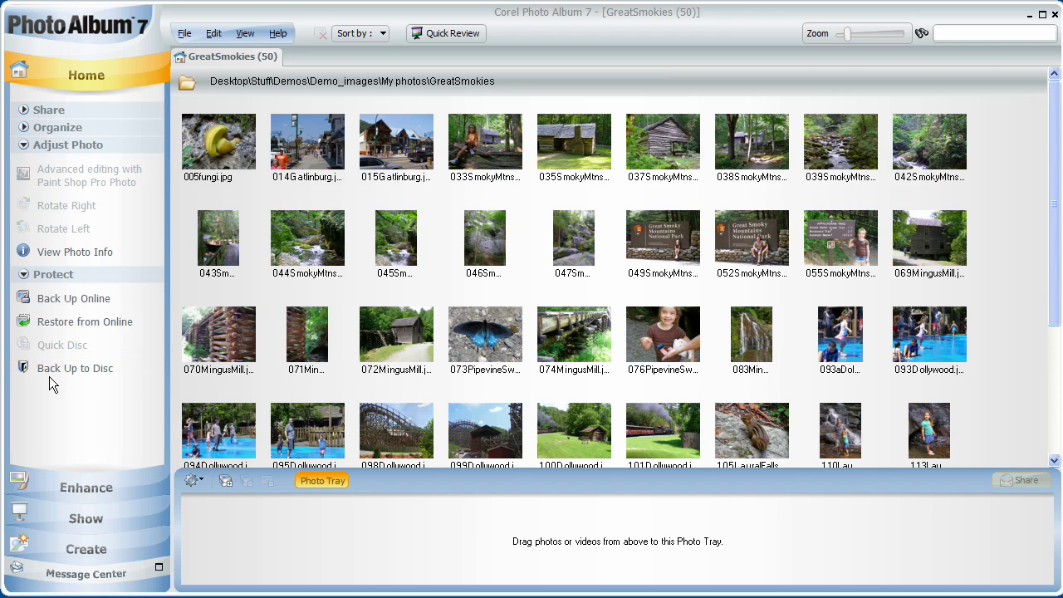